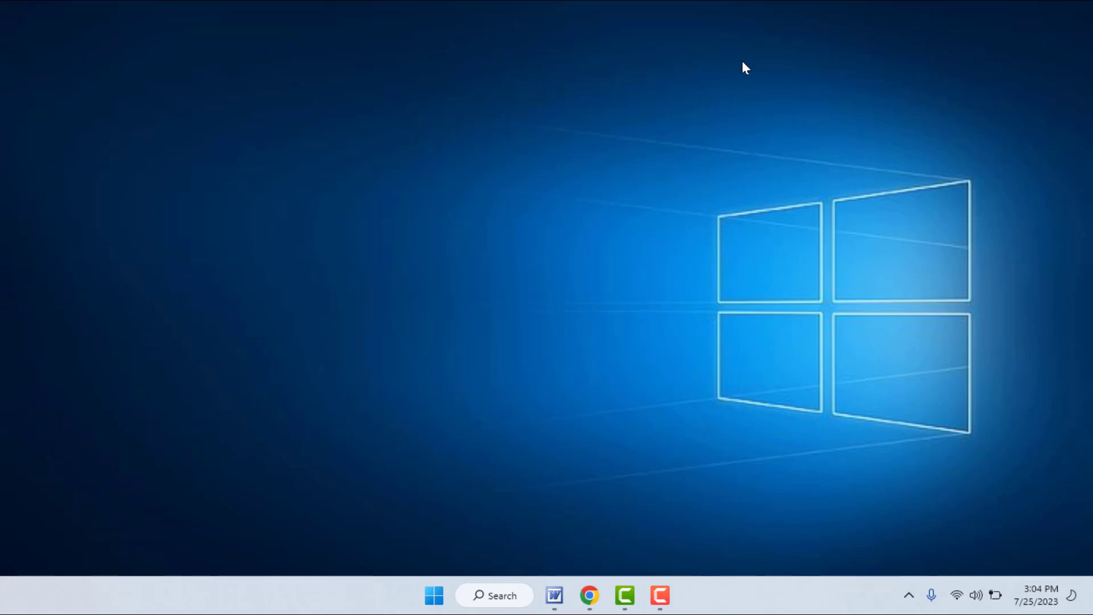
Step: Try the Start menu power button and confirm 'There are currently no power options available' appears
key("super")
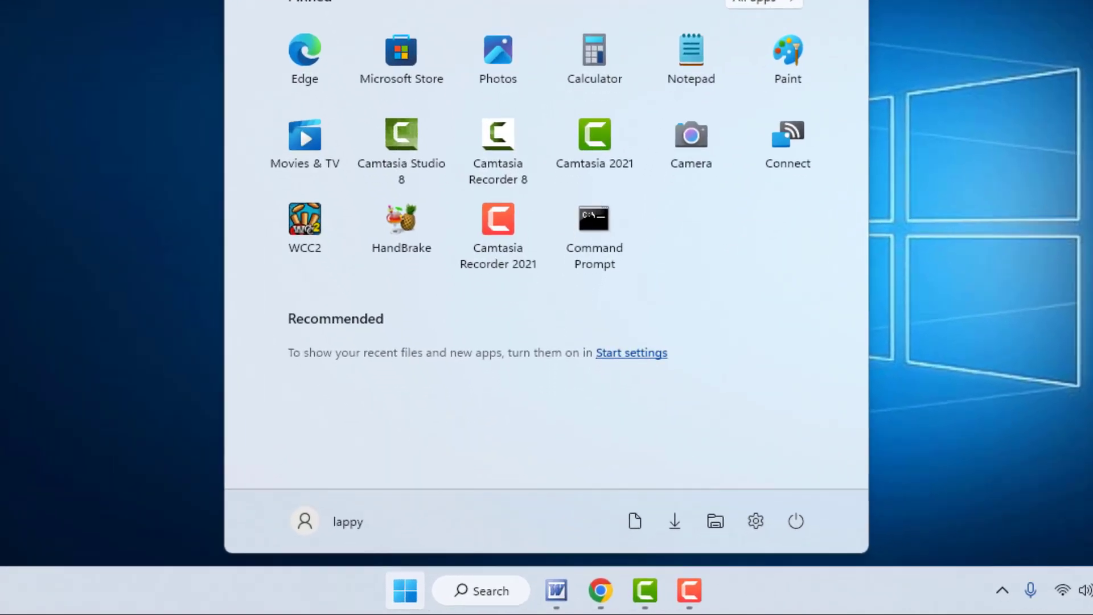
left_click(745, 539)
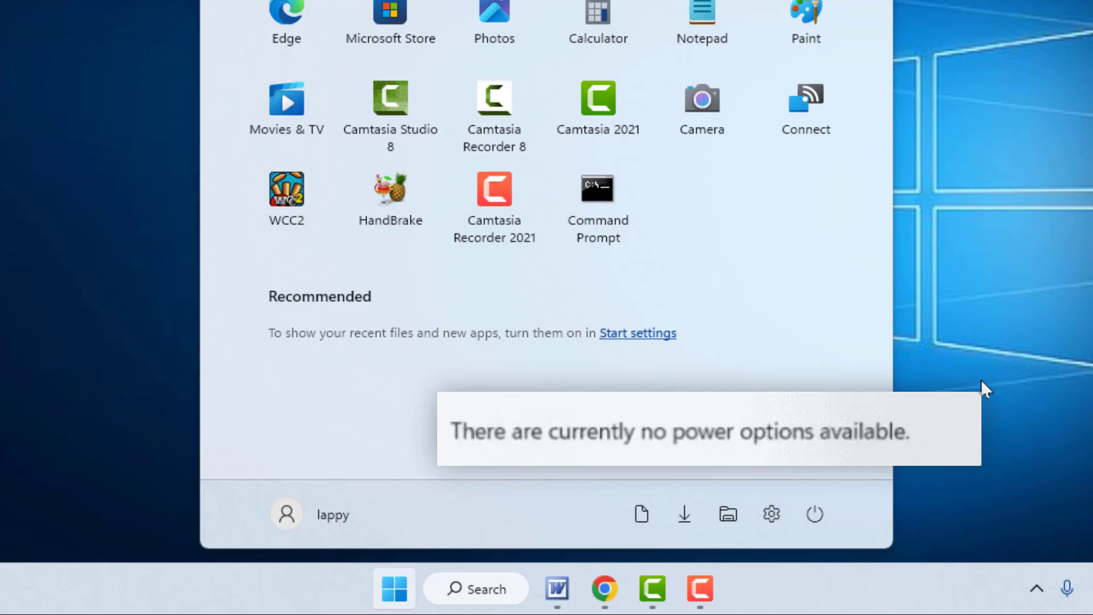
left_click(820, 505)
key("Escape")
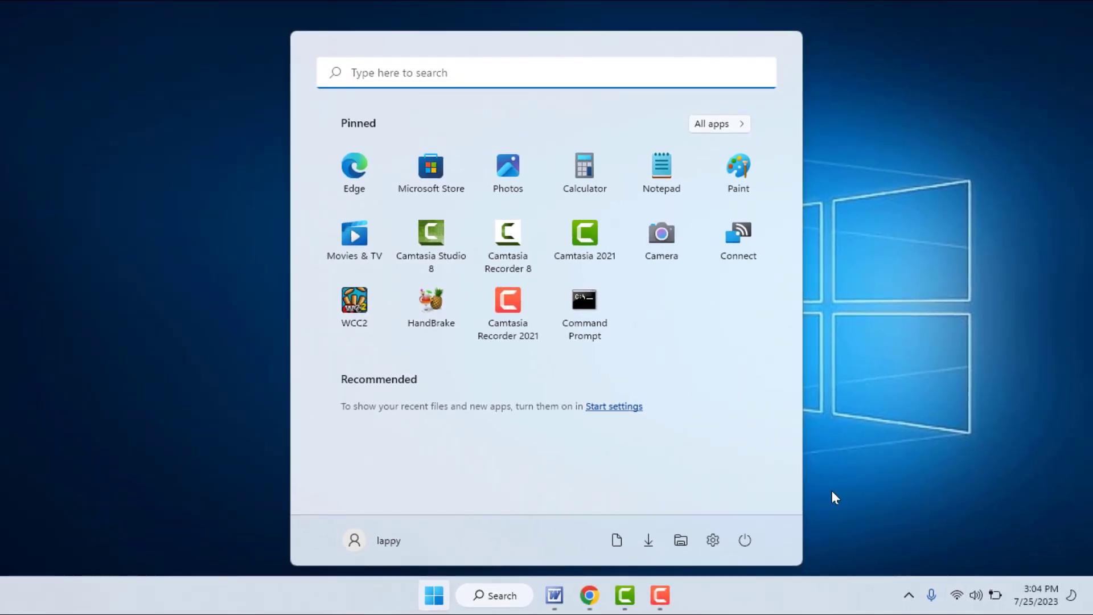
Step: Close the Start menu, reopen it from the taskbar, and close it again
left_click(857, 363)
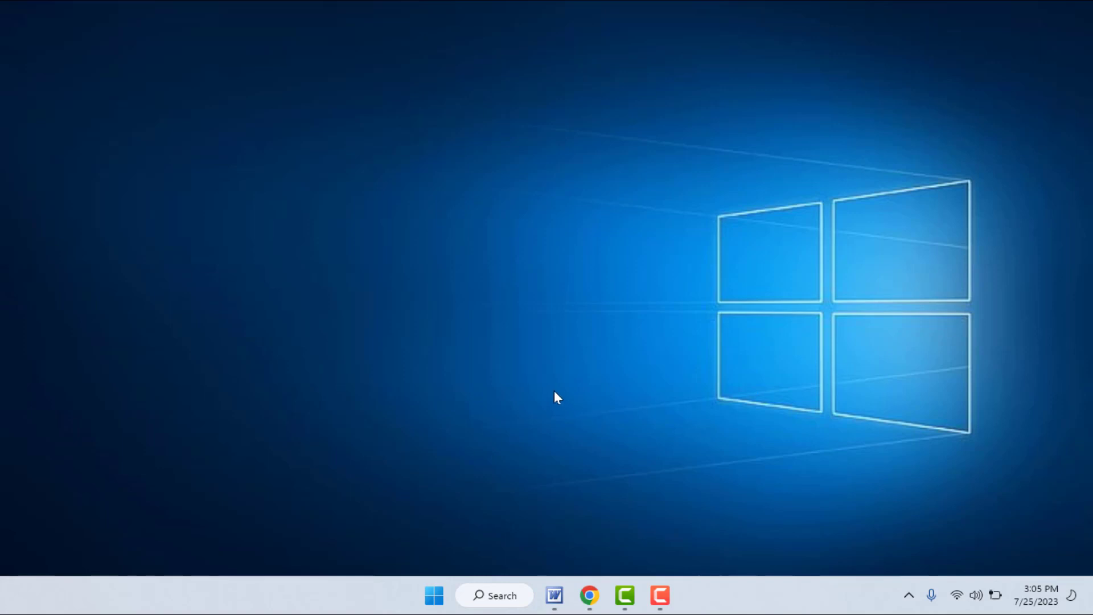
left_click(434, 595)
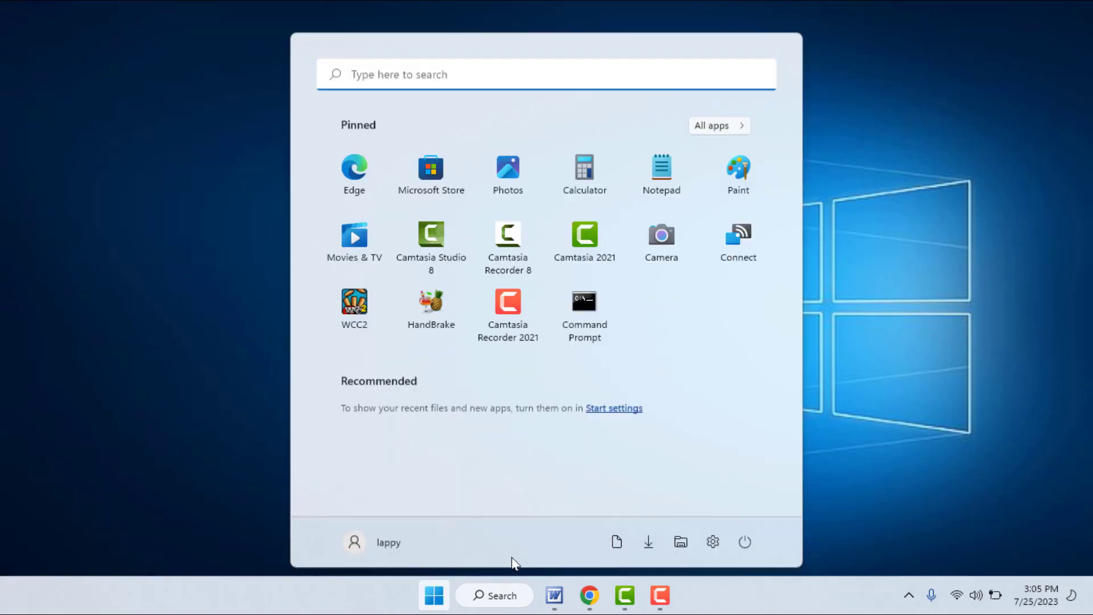
left_click(970, 323)
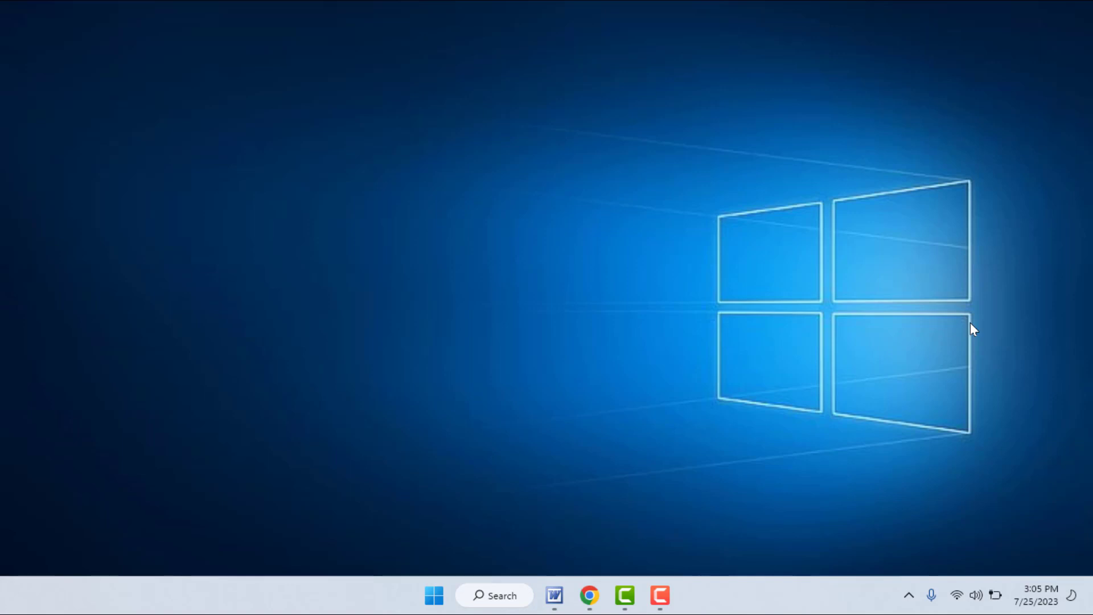
Step: Run gpedit.msc from the Run dialog to open the Local Group Policy Editor
key("super+r")
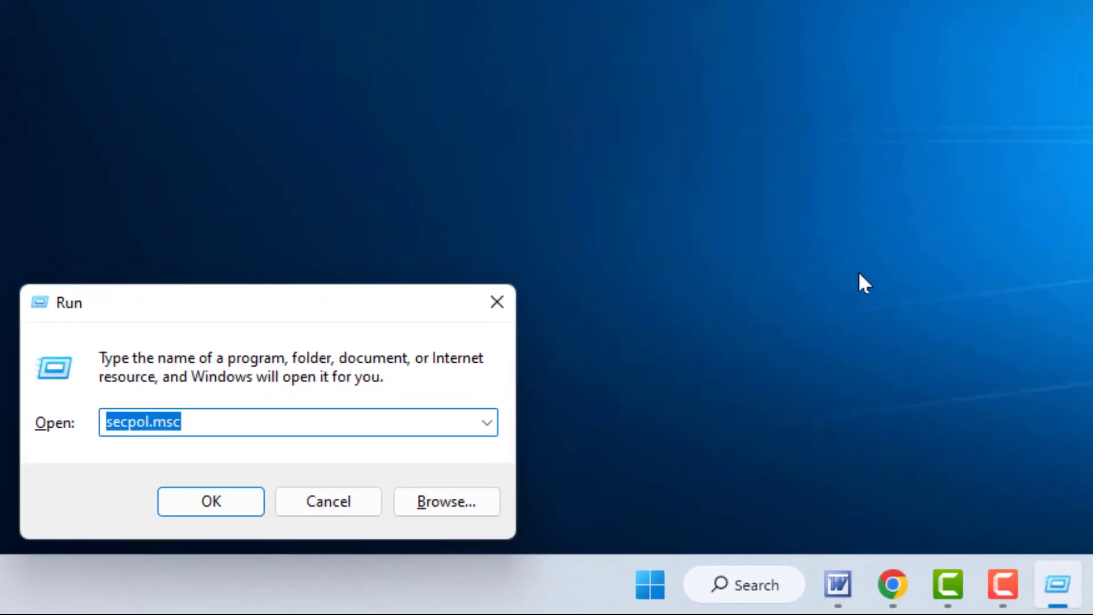
type("g")
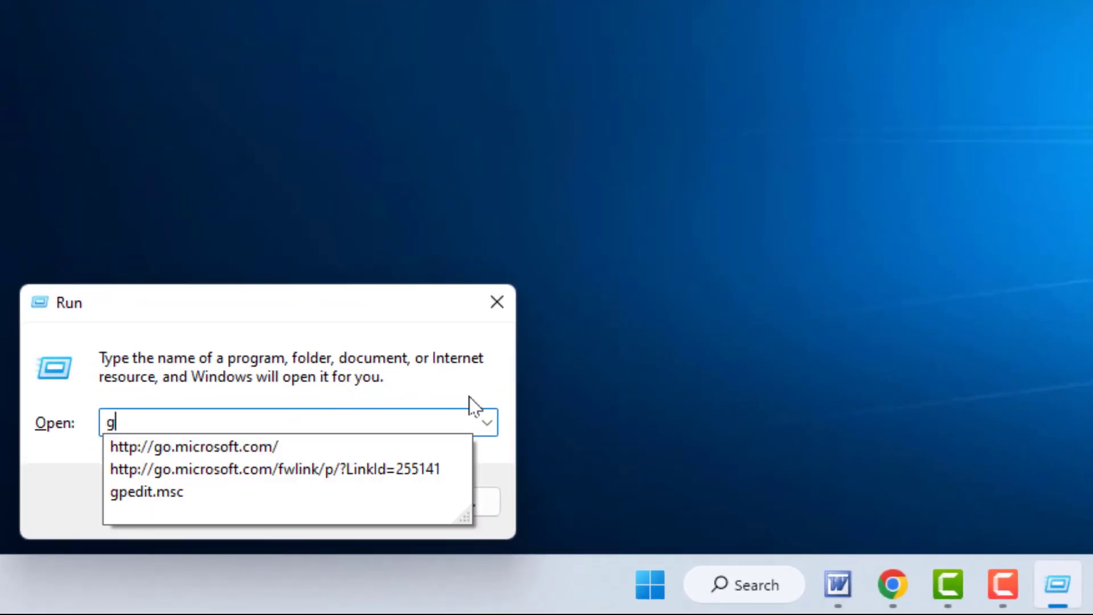
left_click(300, 500)
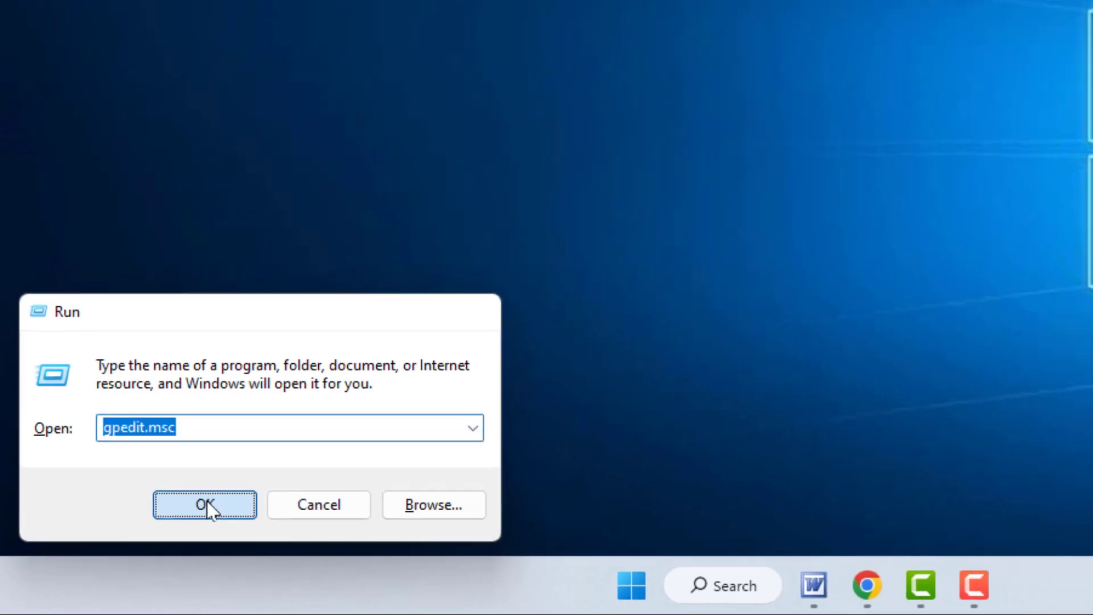
left_click(207, 503)
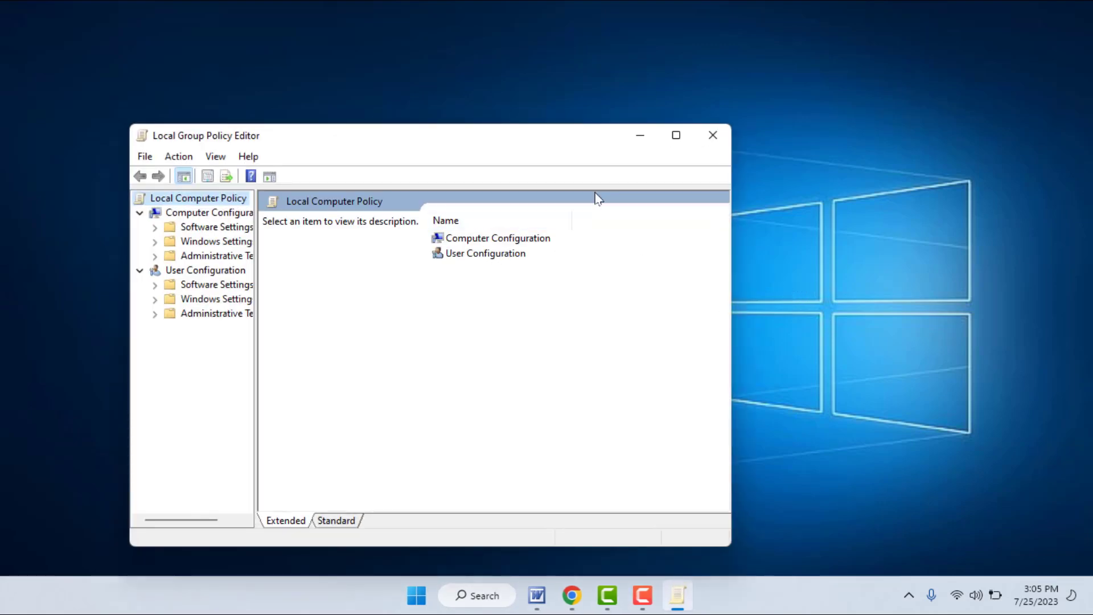
Step: Browse User Configuration > Administrative Templates > Start Menu and Taskbar down to the Shut Down policy
left_click(670, 139)
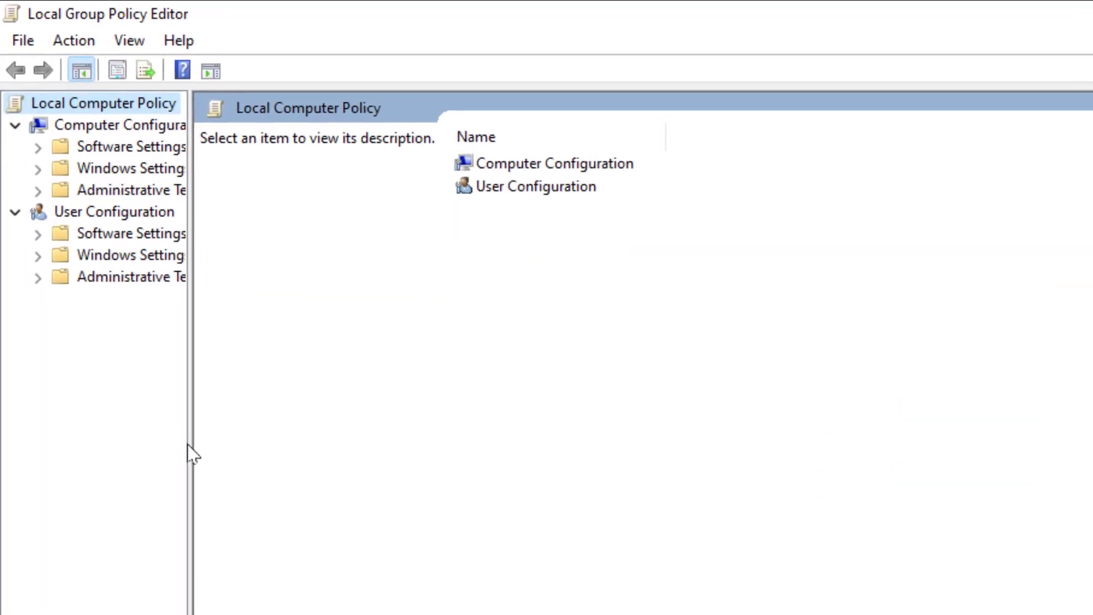
left_click_drag(195, 456, 337, 438)
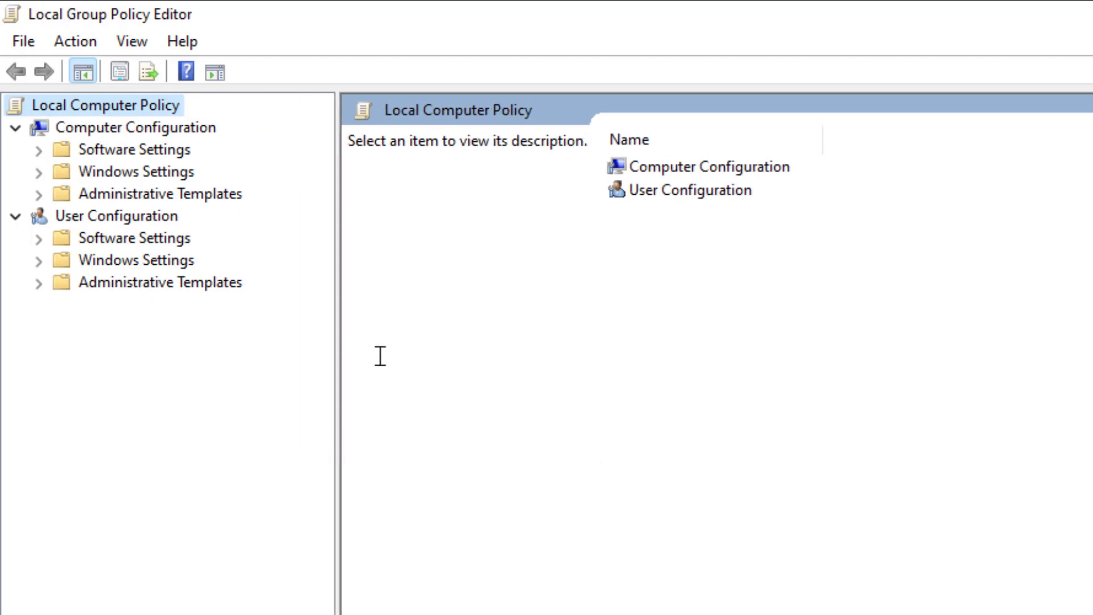
left_click(40, 284)
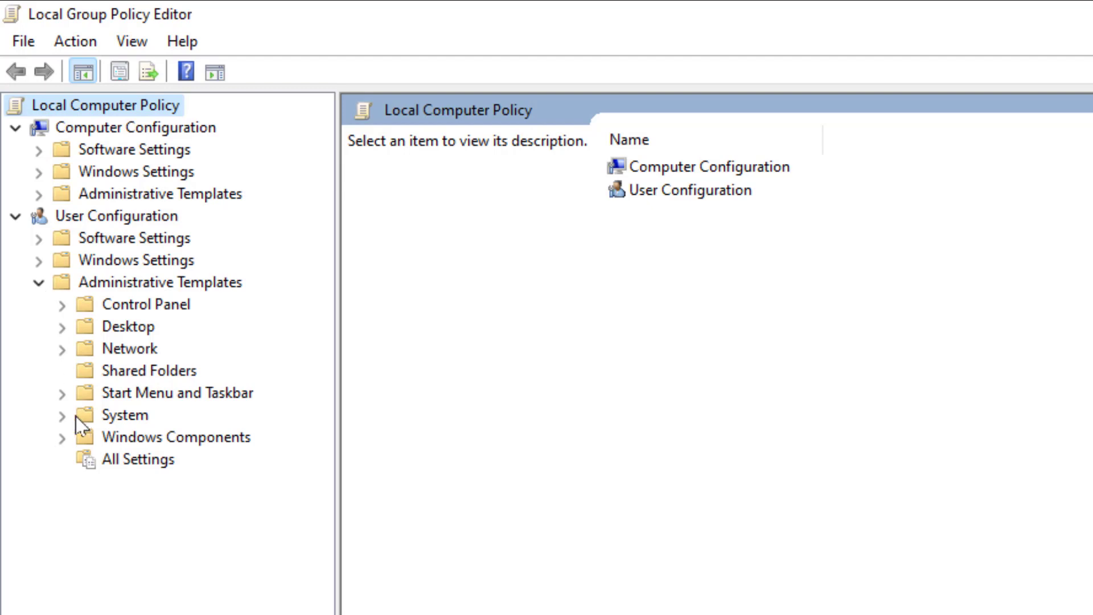
left_click(63, 393)
left_click(162, 394)
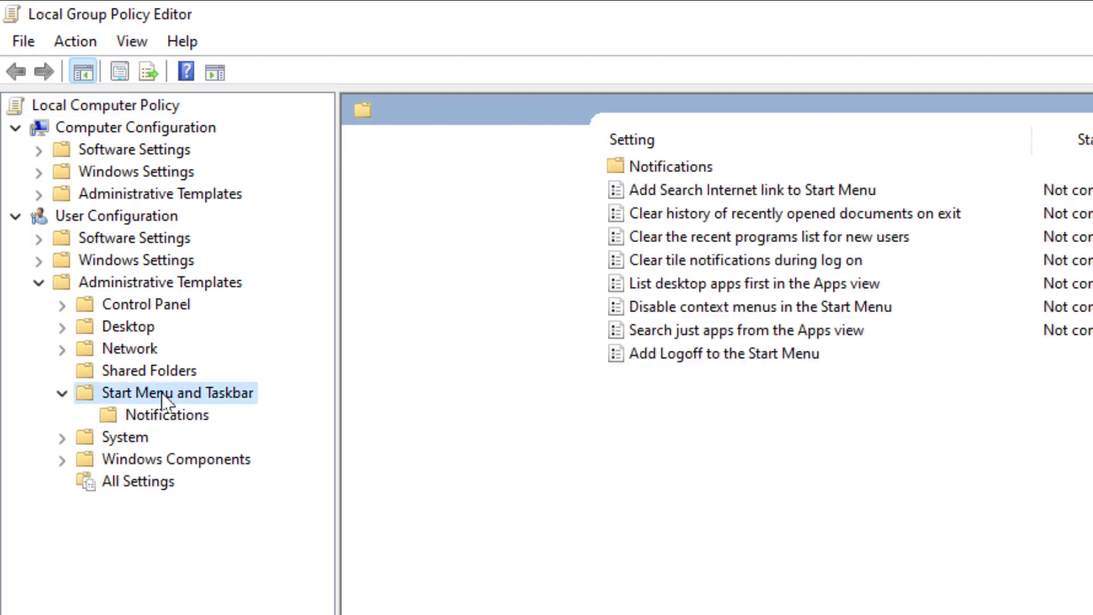
left_click(827, 427)
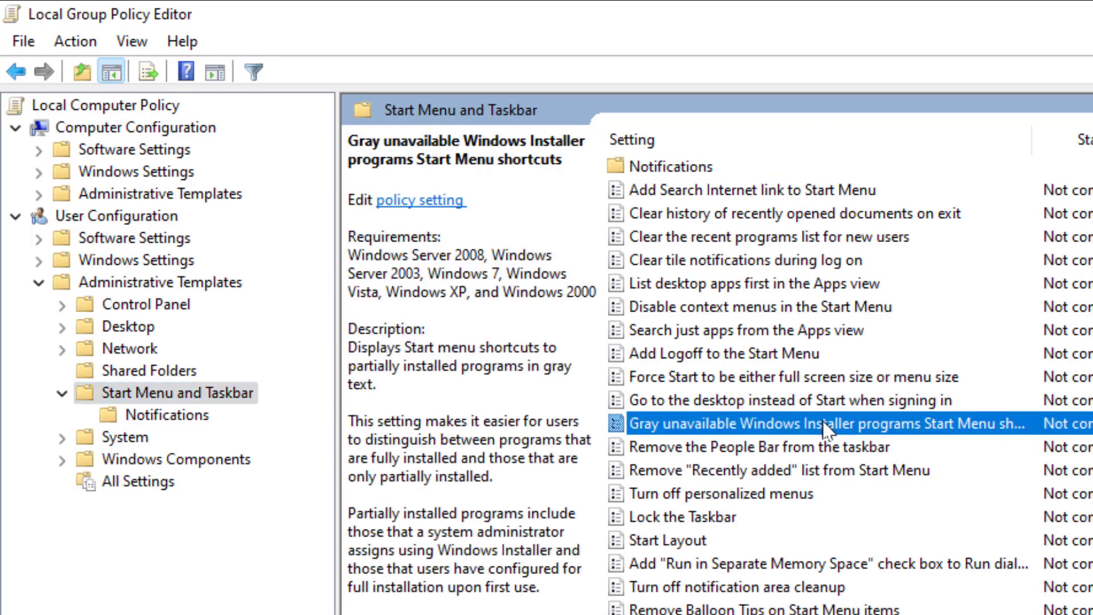
key("s")
key("s")
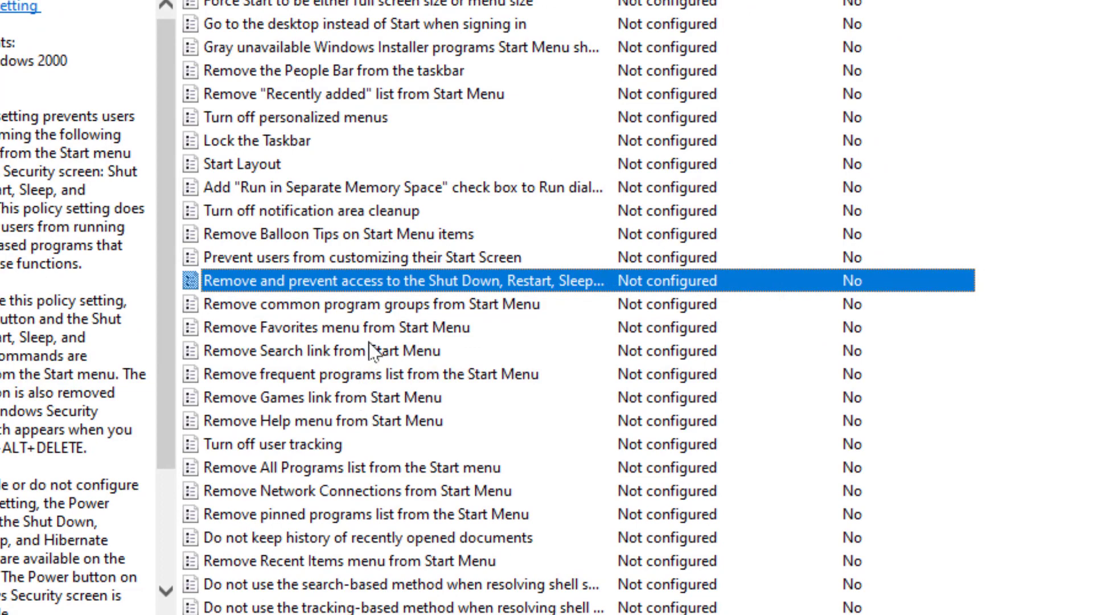
double_click(414, 282)
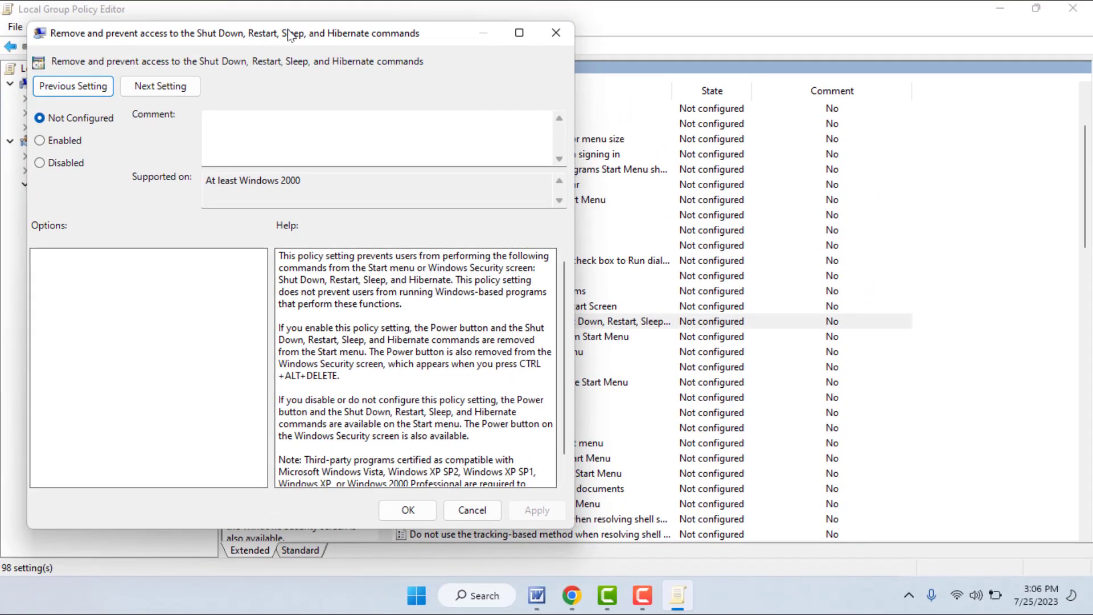
left_click_drag(291, 34, 344, 36)
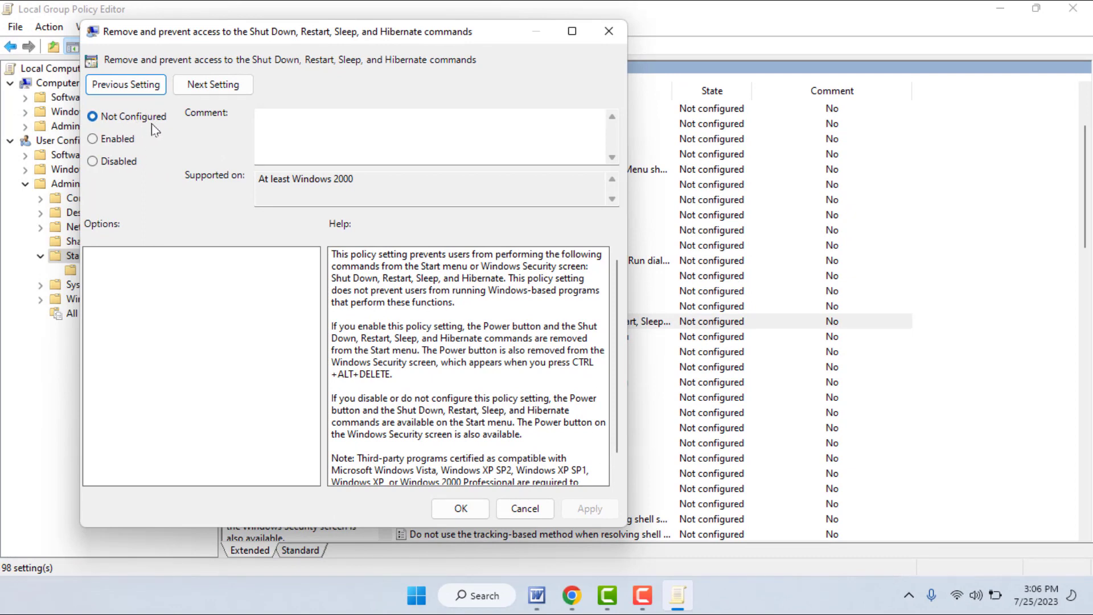
left_click(605, 609)
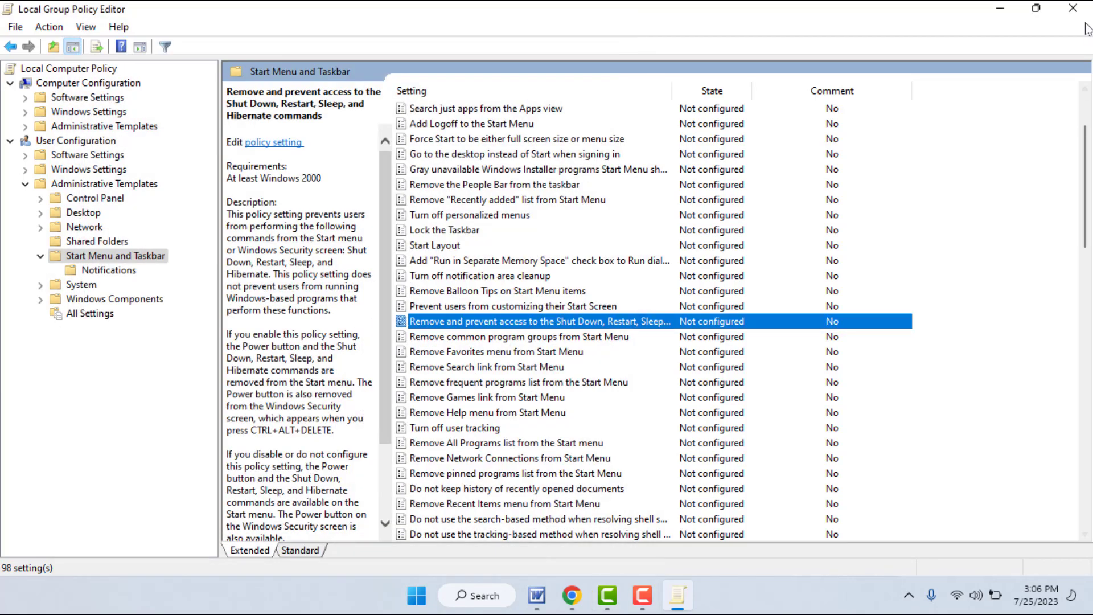
Step: Close the Group Policy Editor, then open, dismiss, and reopen the Start menu
left_click(1074, 7)
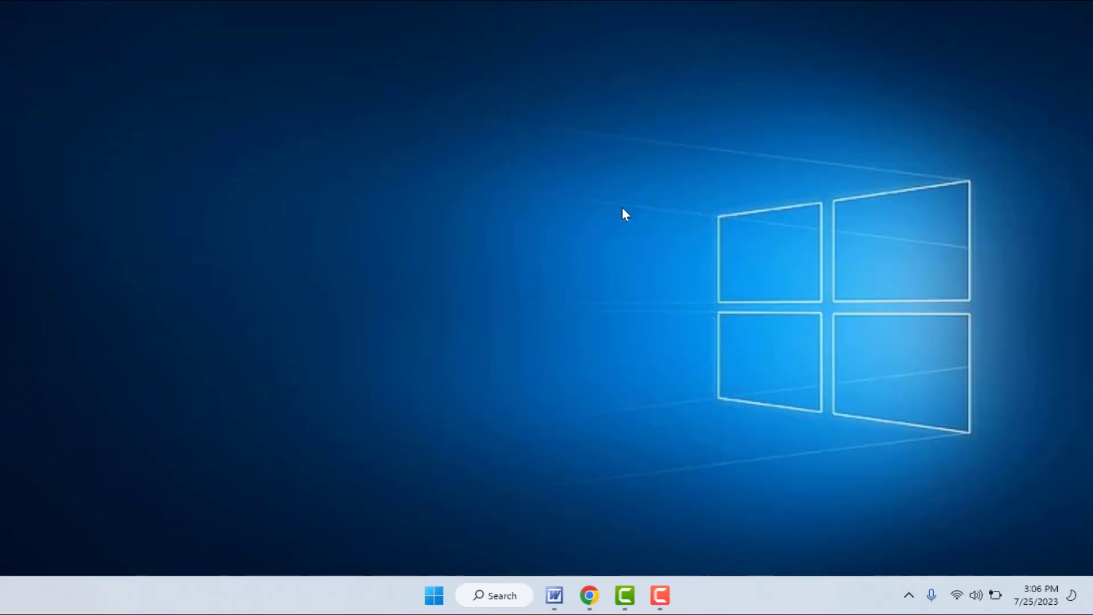
key("super")
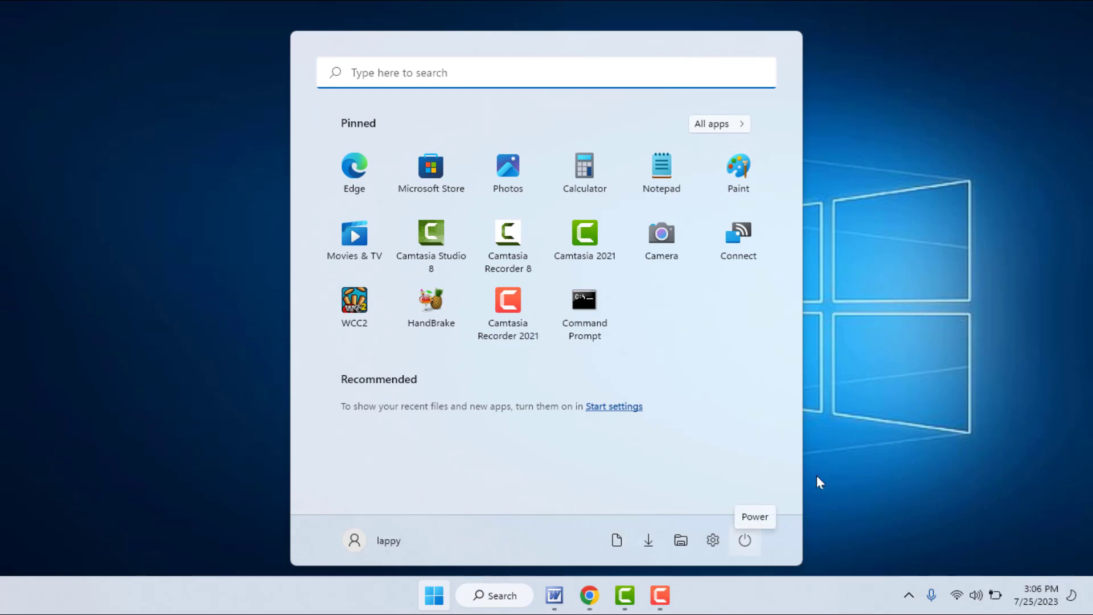
left_click(853, 429)
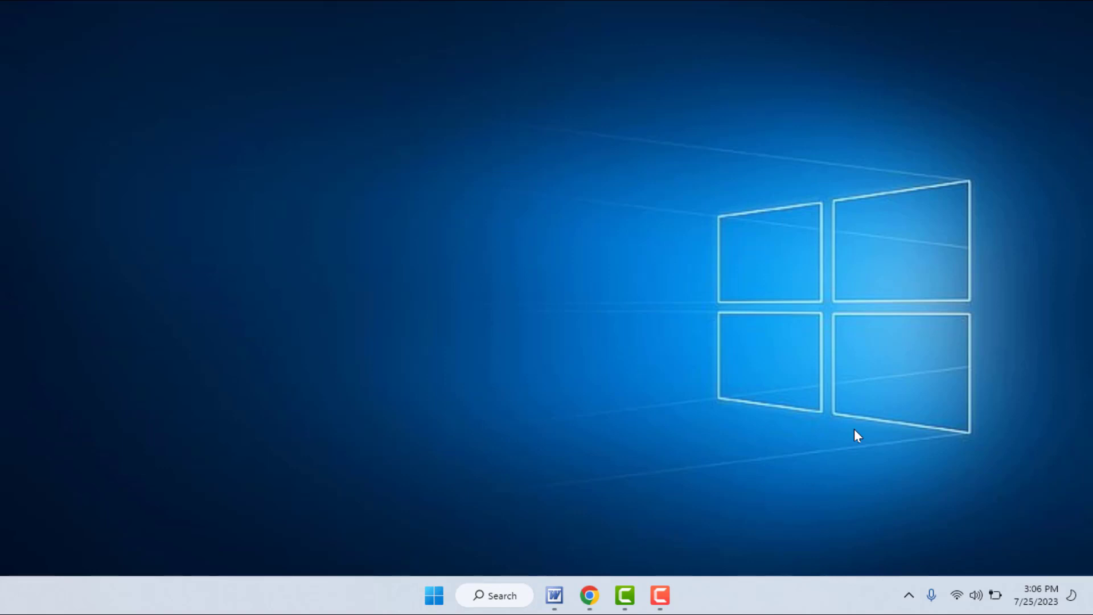
key("super")
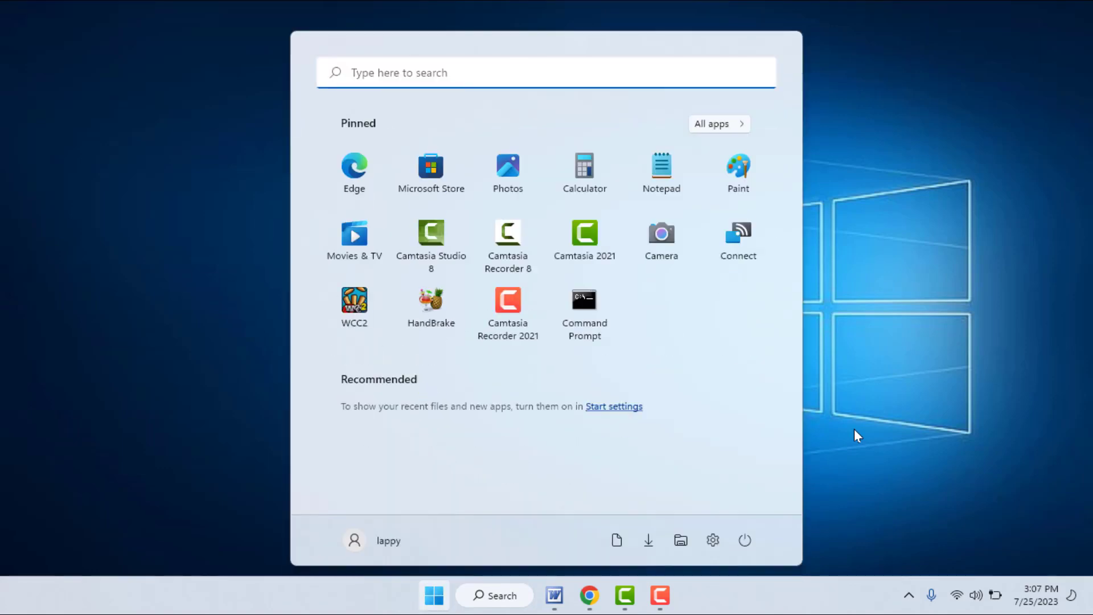
Step: View Control Panel's advanced user profile properties (one 24.6 GB local profile), then close both windows
type("cp")
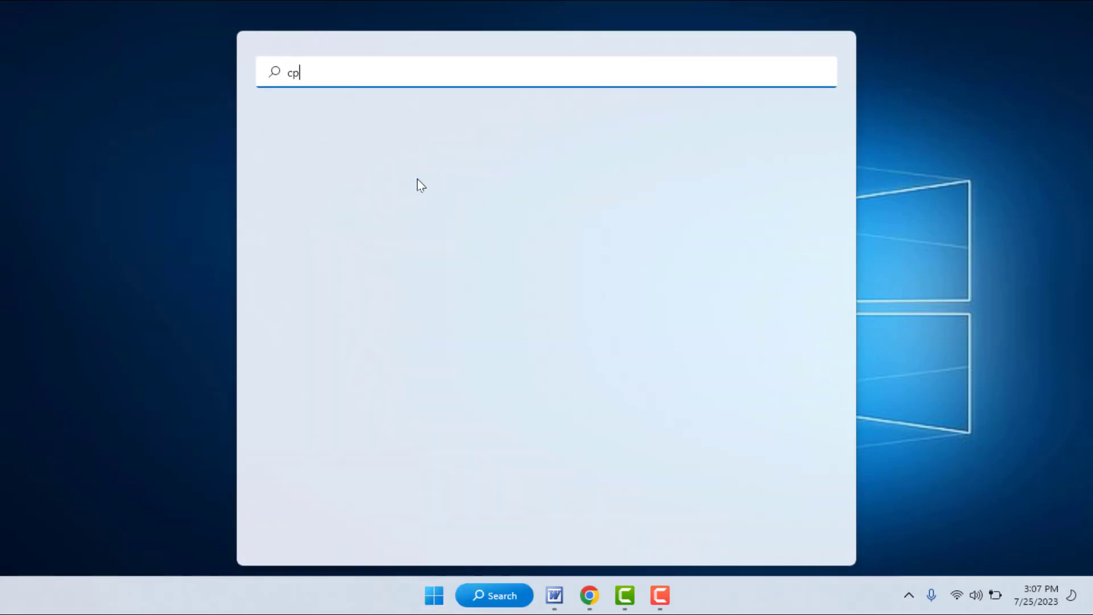
key("Escape")
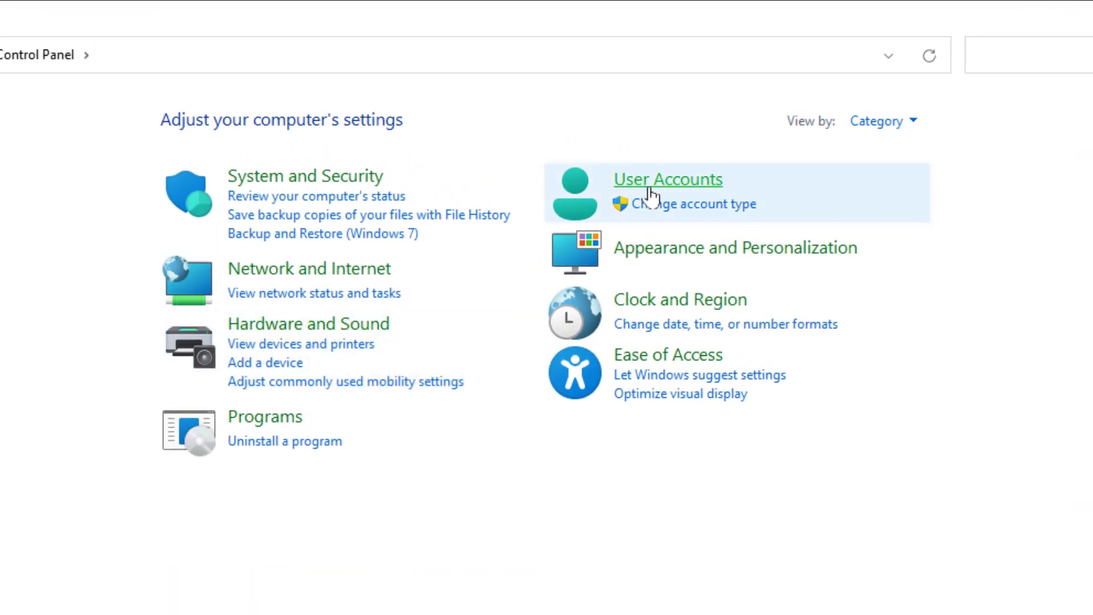
left_click(666, 181)
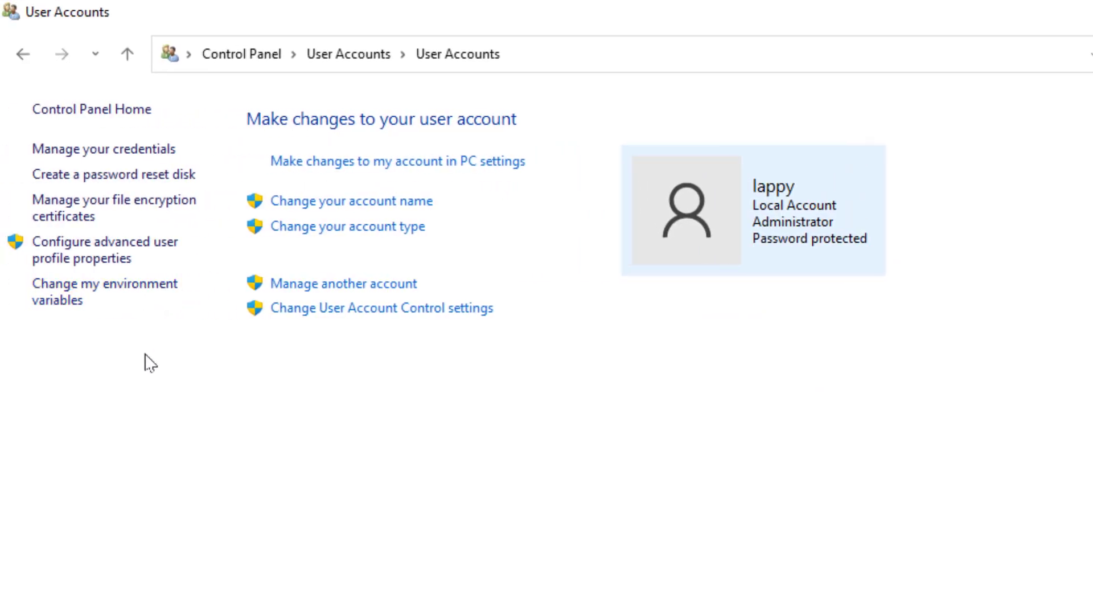
left_click(128, 247)
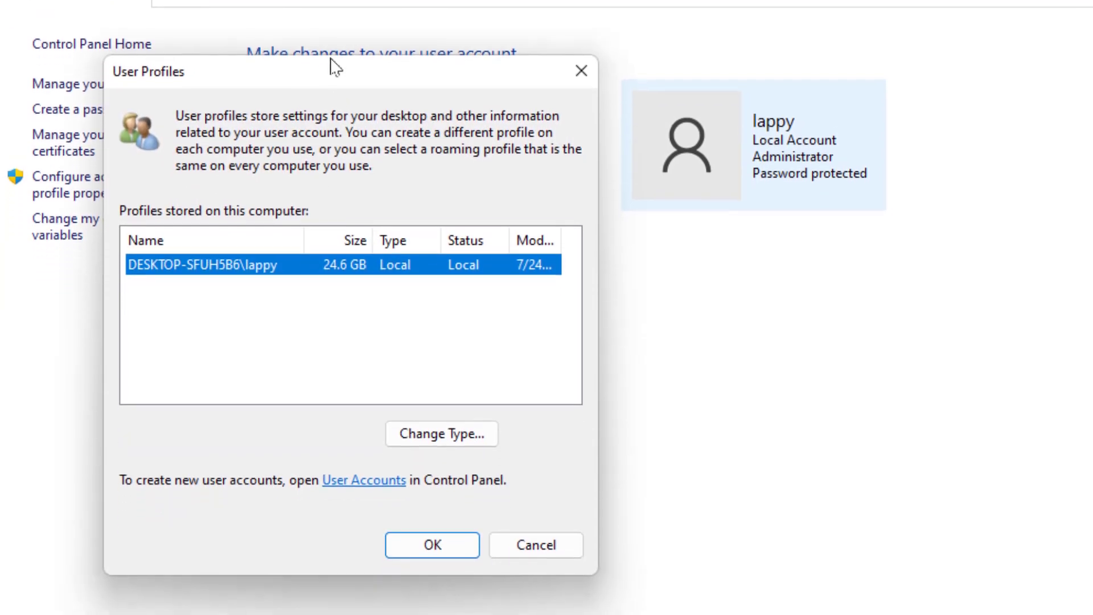
left_click_drag(329, 73, 665, 50)
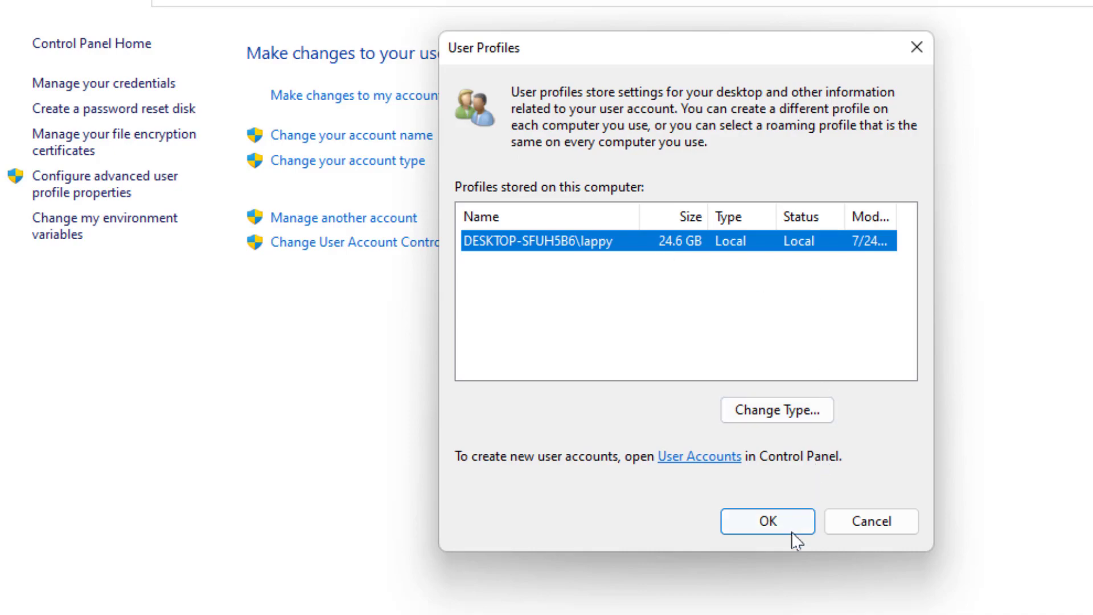
left_click(915, 48)
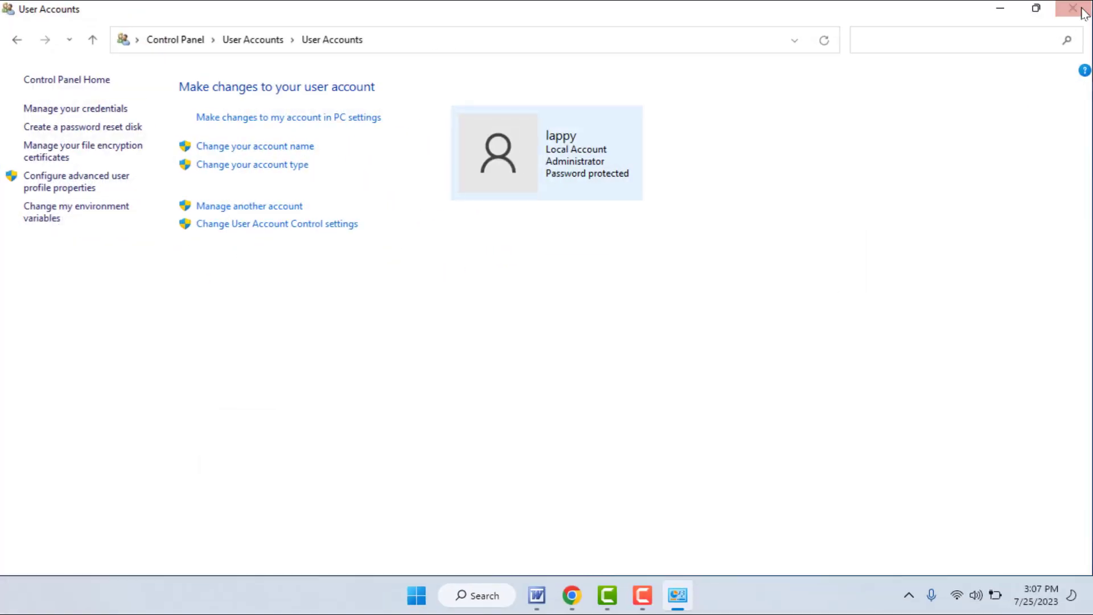
left_click(1073, 8)
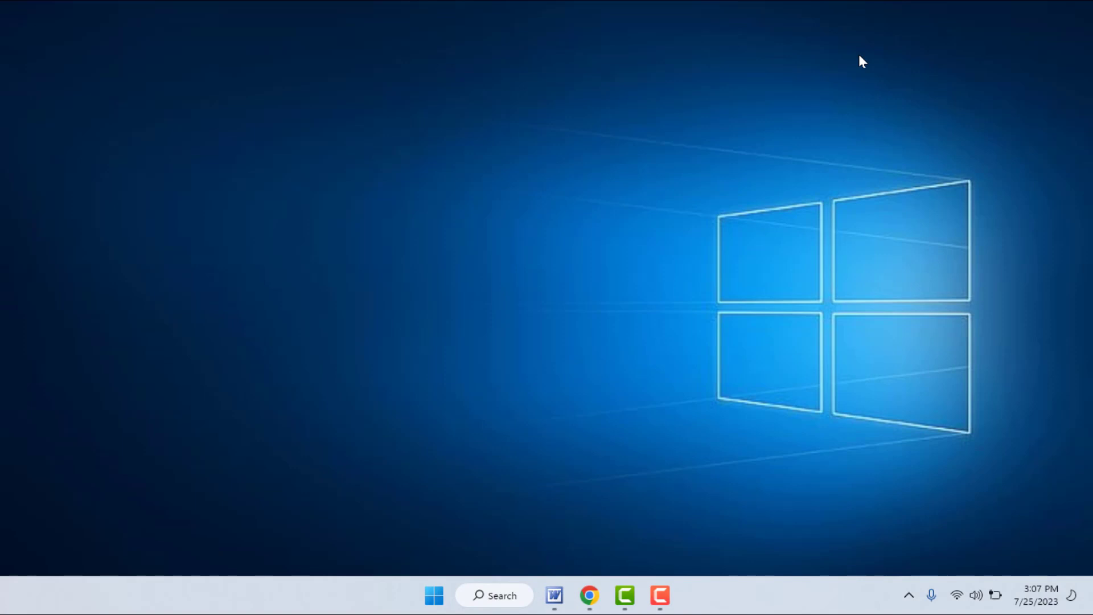
Step: Launch secpol.msc from the Run dialog's recent commands
key("super+r")
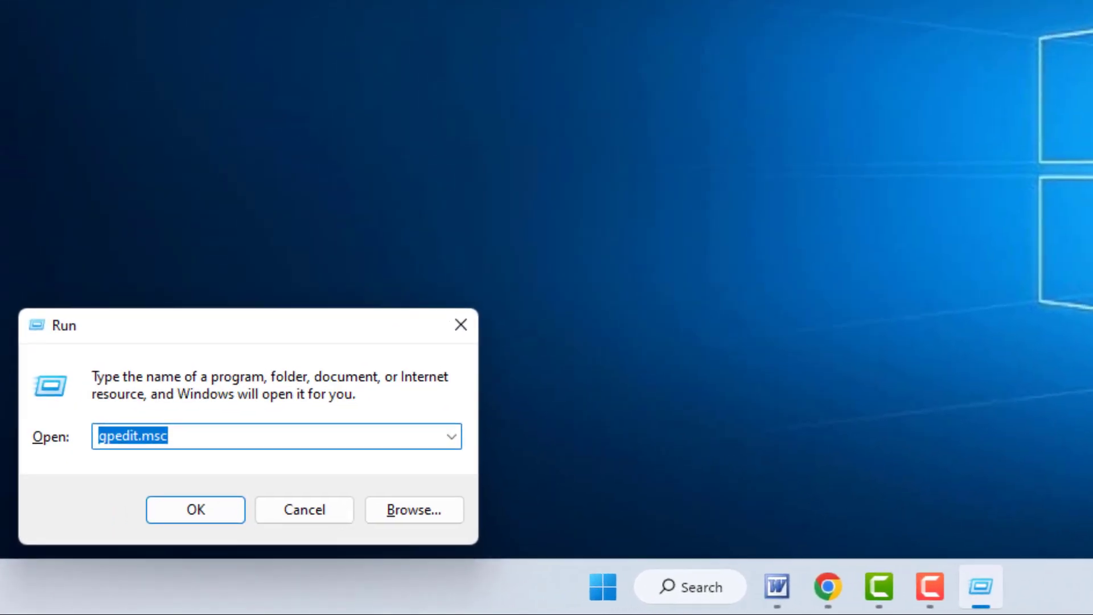
type("s")
key("Down")
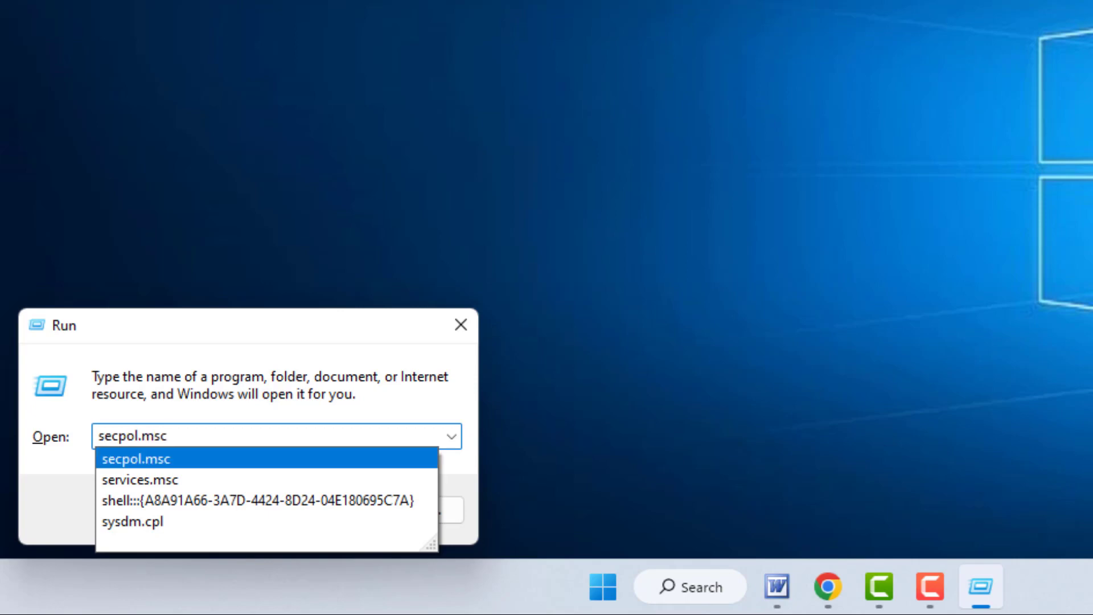
key("Return")
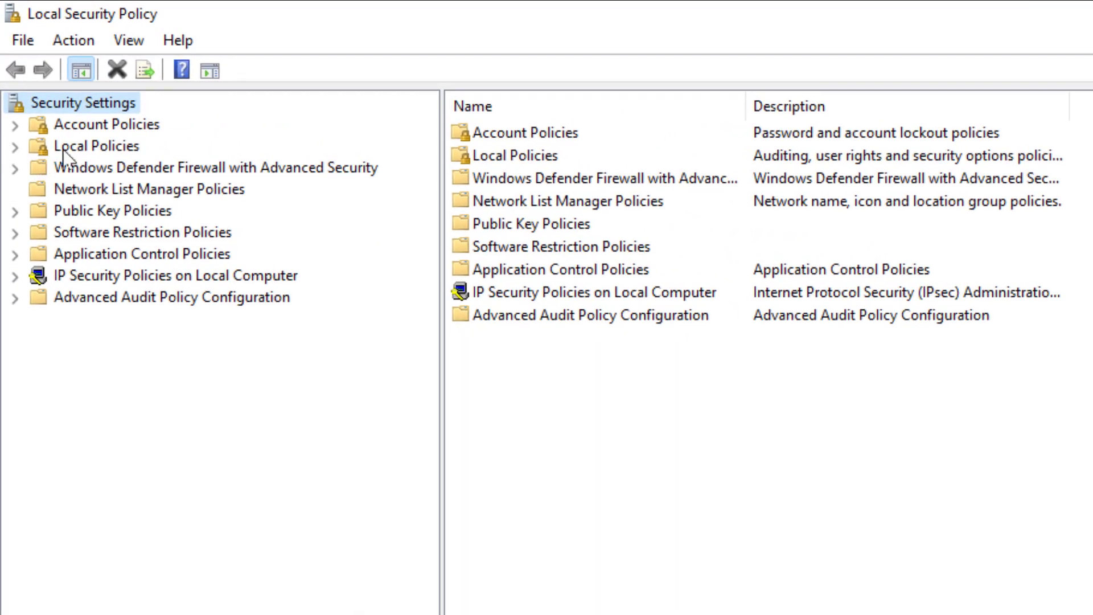
Step: Open the 'Shut down the system' right under Local Policies > User Rights Assignment
left_click(14, 148)
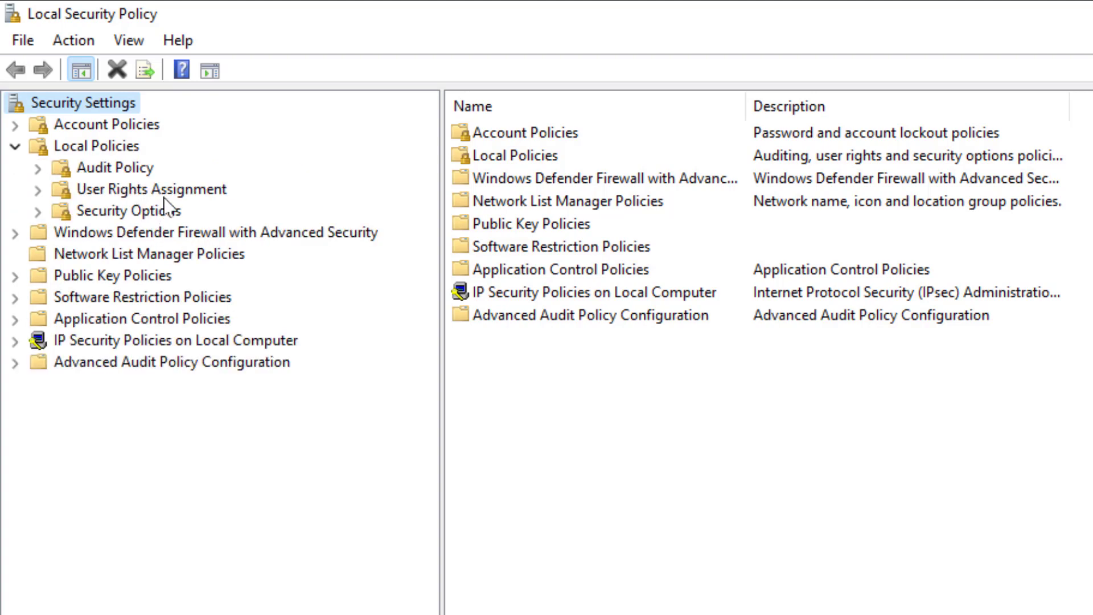
left_click(183, 193)
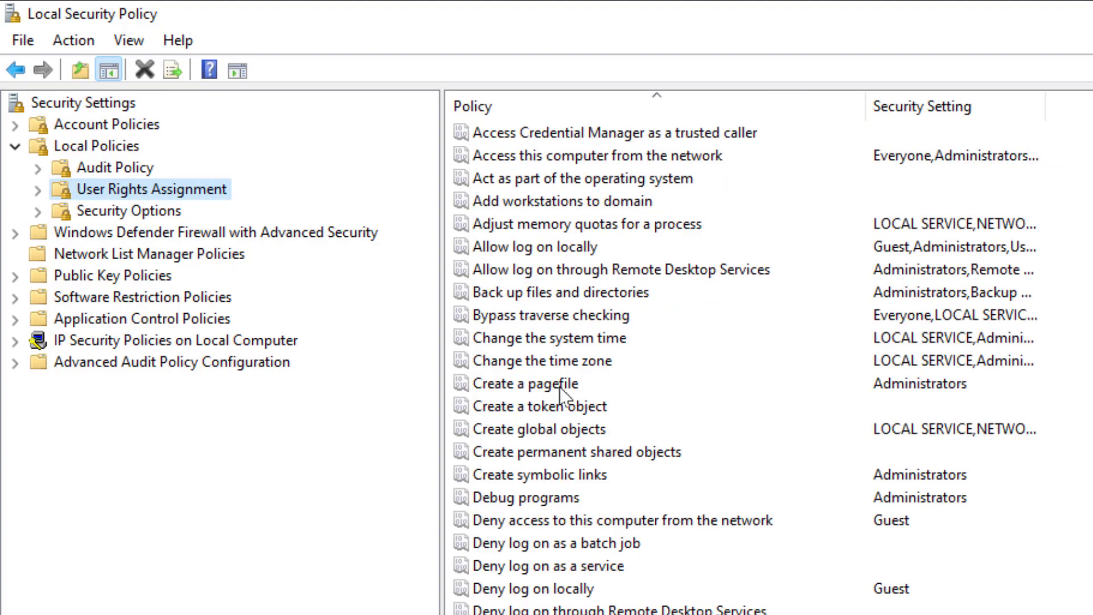
left_click(559, 391)
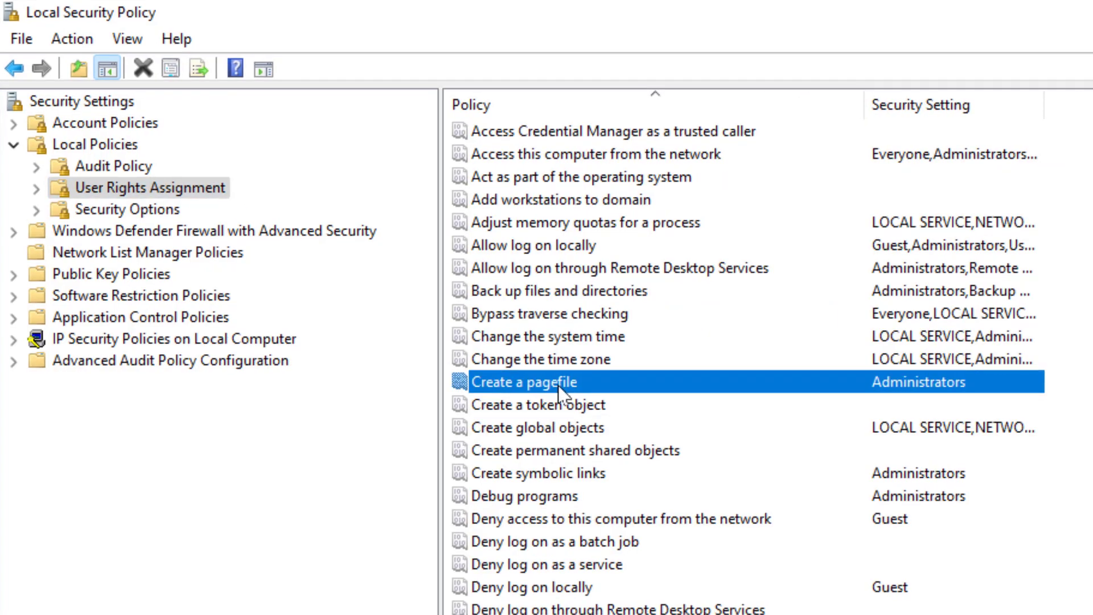
key("s")
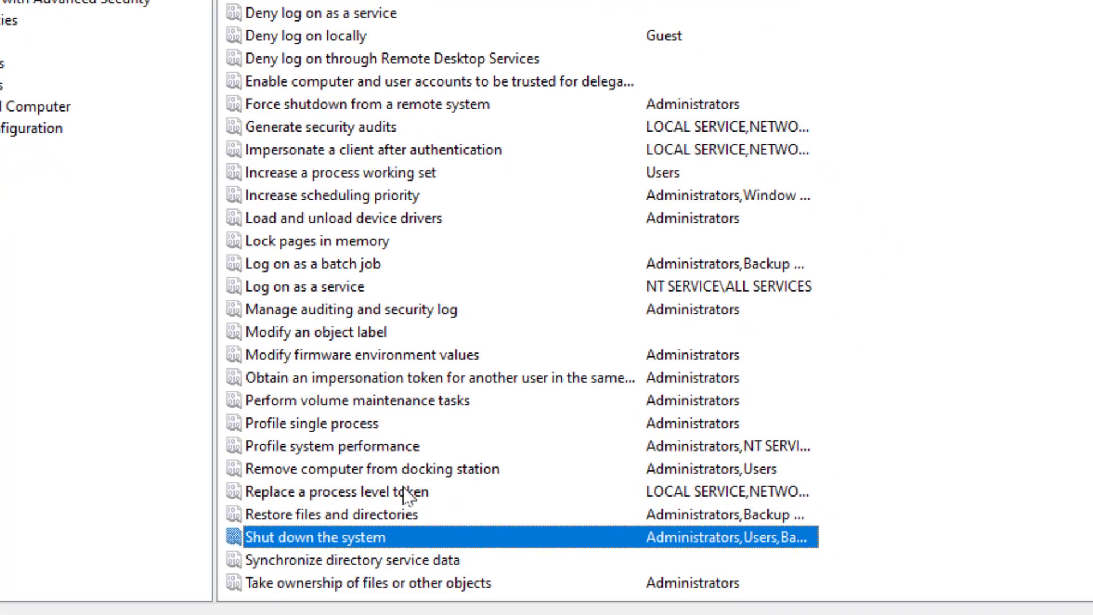
double_click(426, 536)
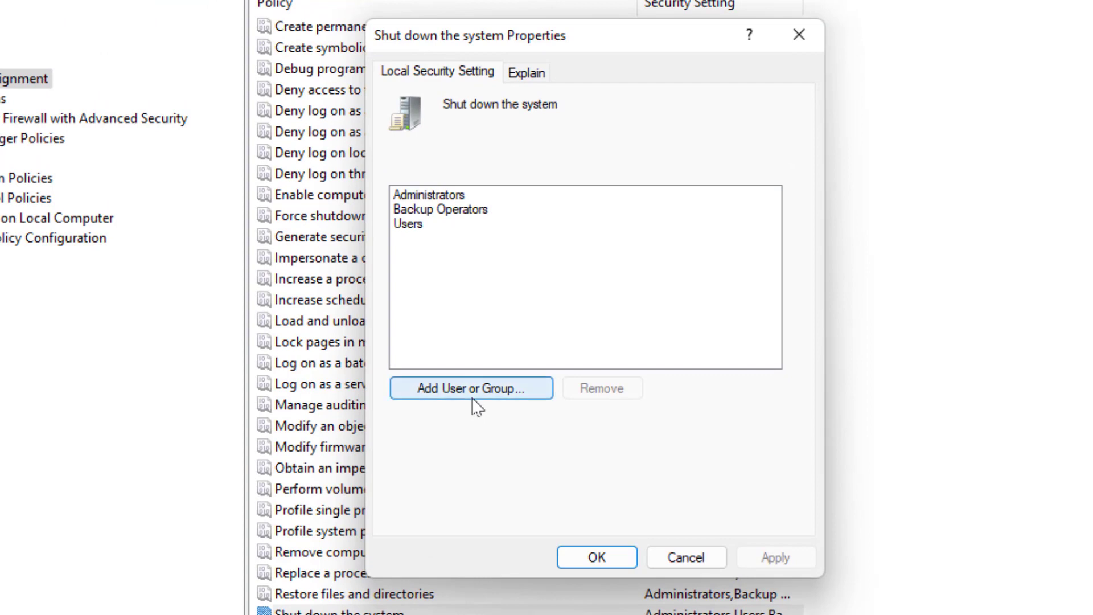
Step: Check the Add User or Group dialog without adding anyone, then close the policy and console
left_click(473, 399)
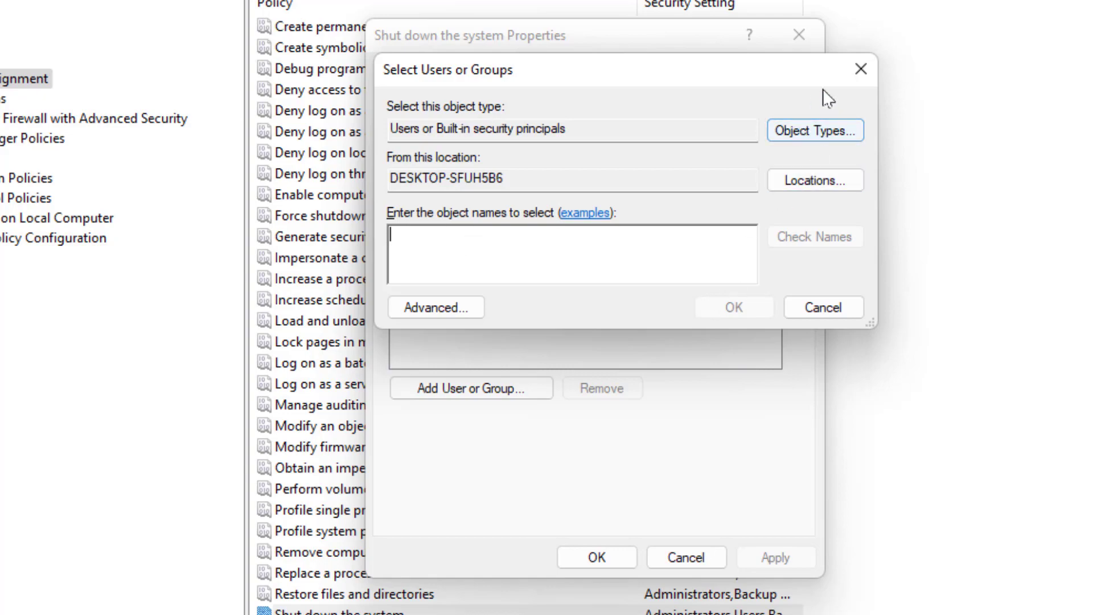
left_click(858, 68)
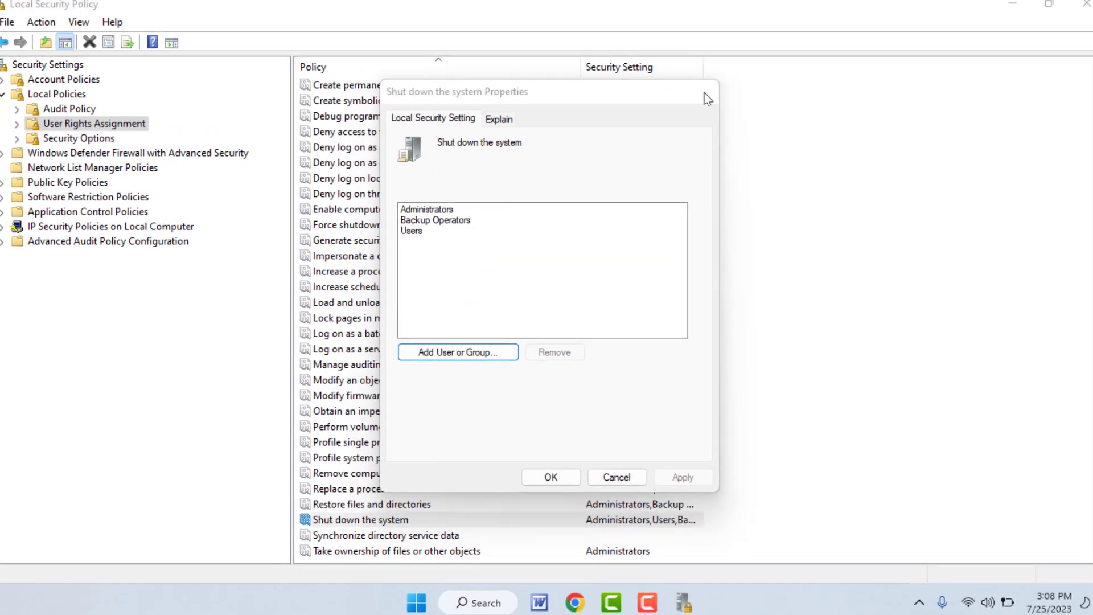
left_click(780, 45)
left_click(1078, 7)
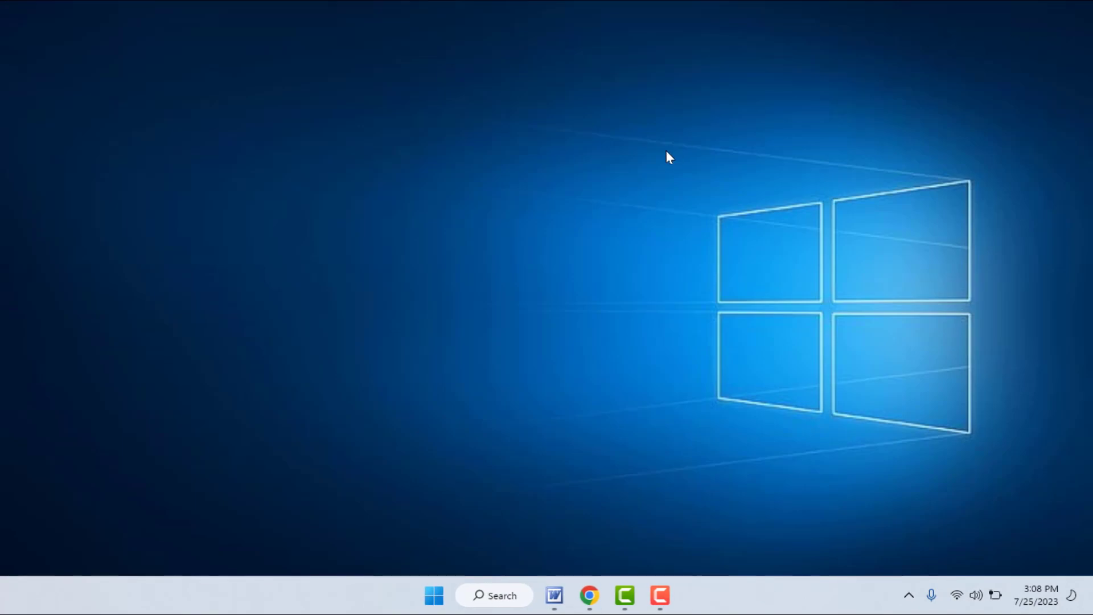
Step: Open and dismiss the Start menu, then bring up Windows Settings with Win+I
key("super")
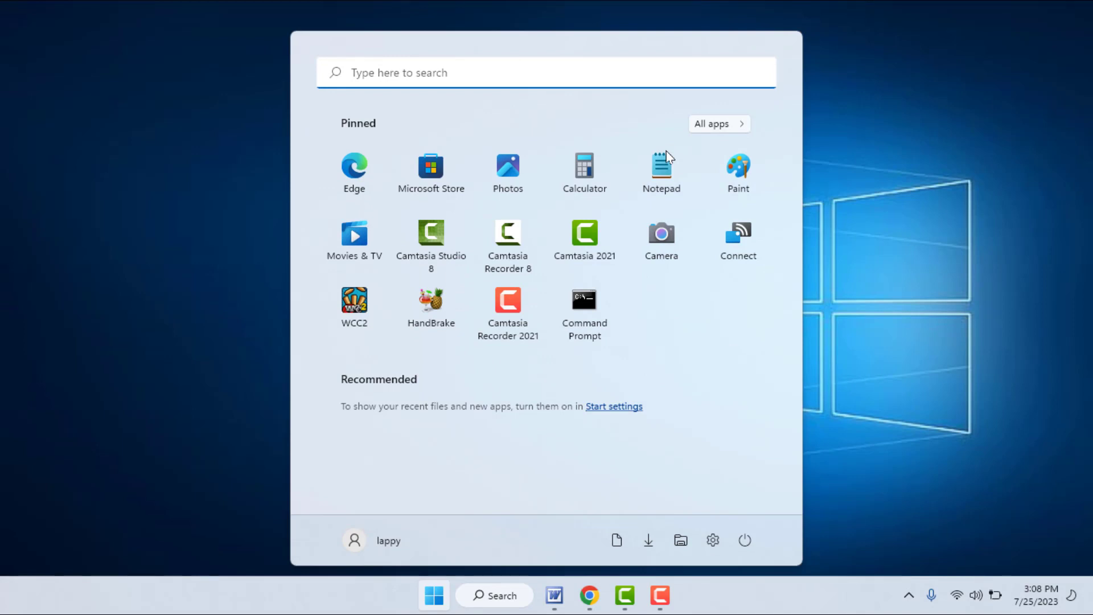
left_click(963, 128)
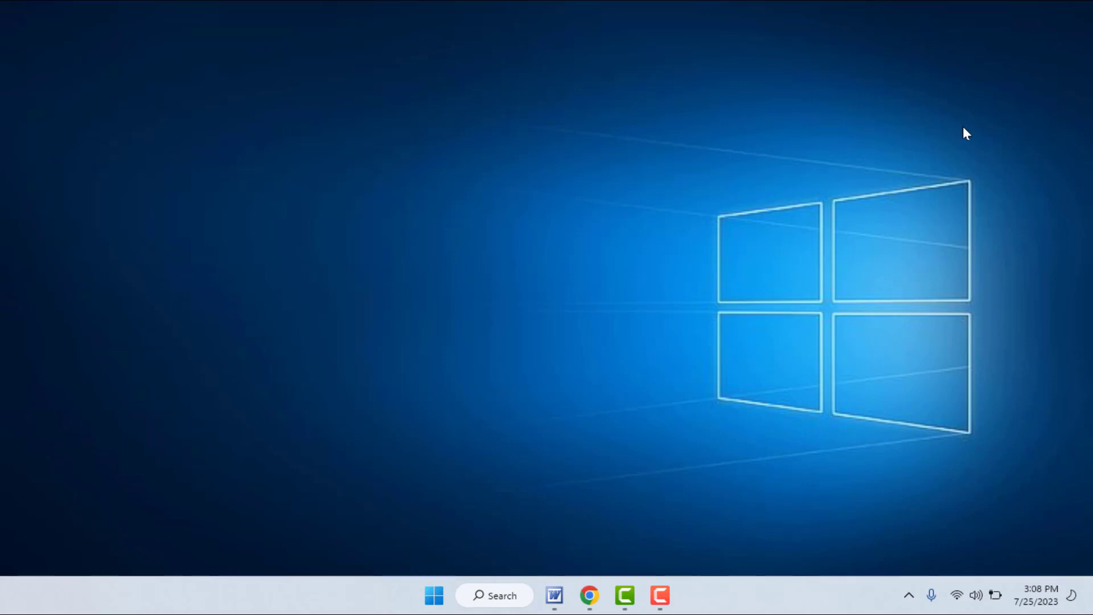
key("super+i")
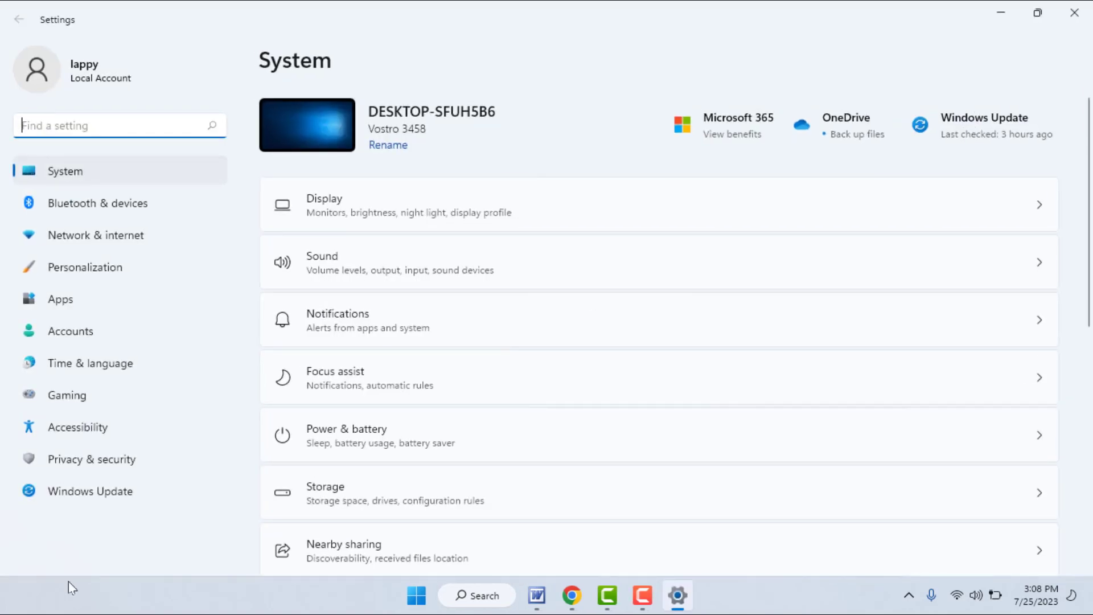
Step: Check for updates on the Windows Update page; the device reports it is up to date
left_click(94, 497)
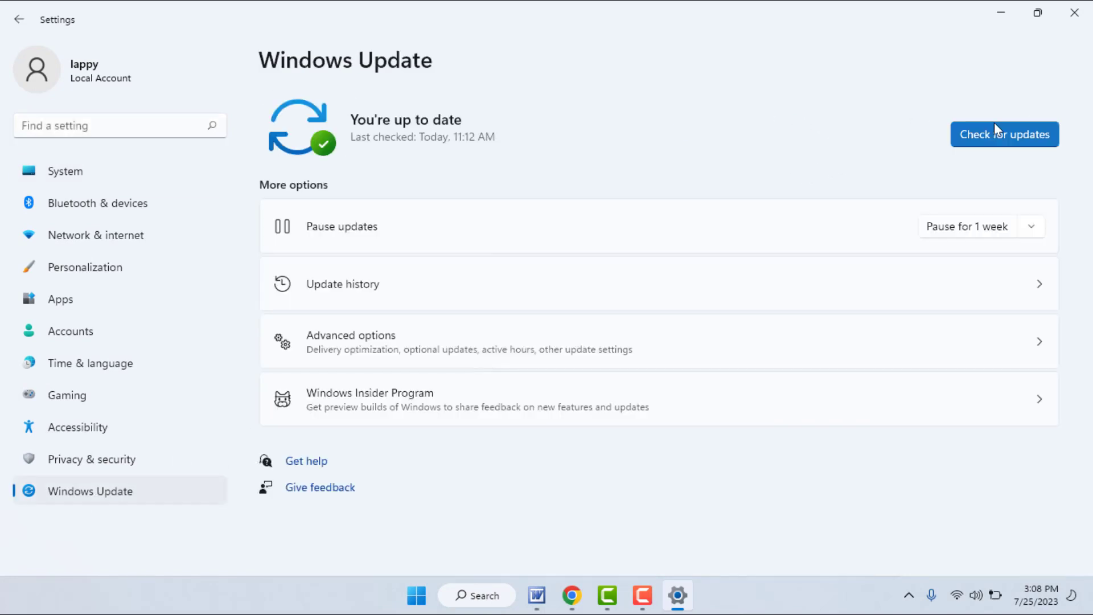
left_click(994, 125)
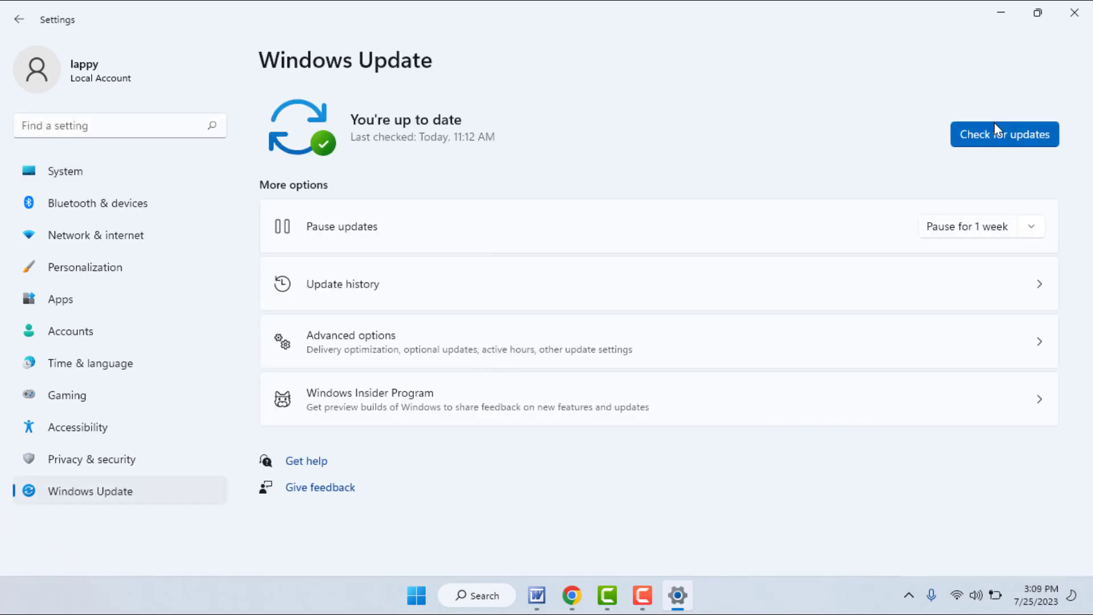